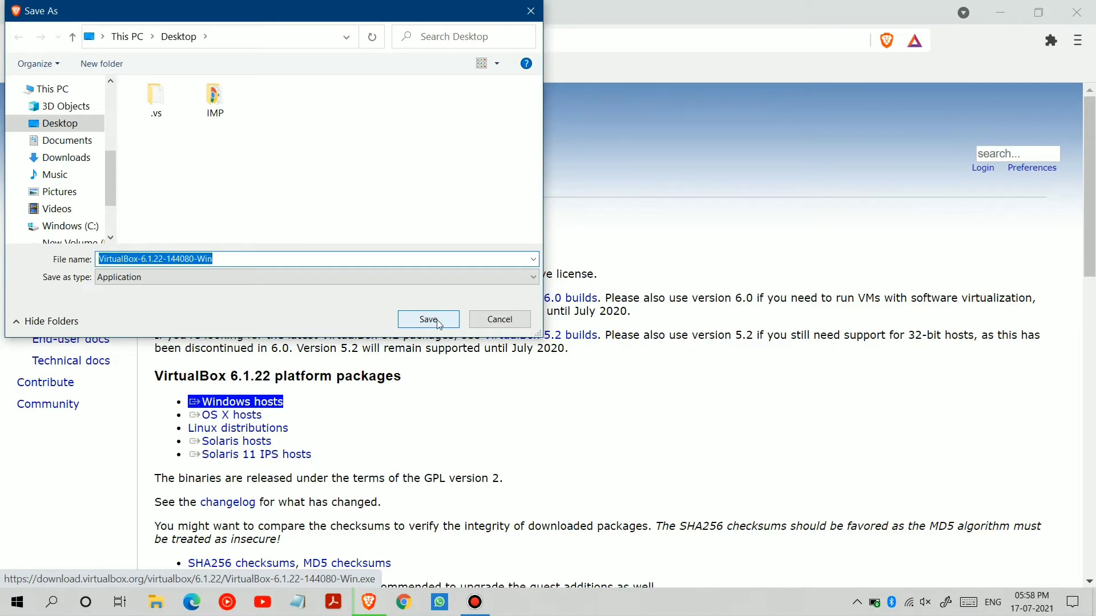
# Cancel saving the VirtualBox installer from the download page and close the browser
pyautogui.click(500, 320)
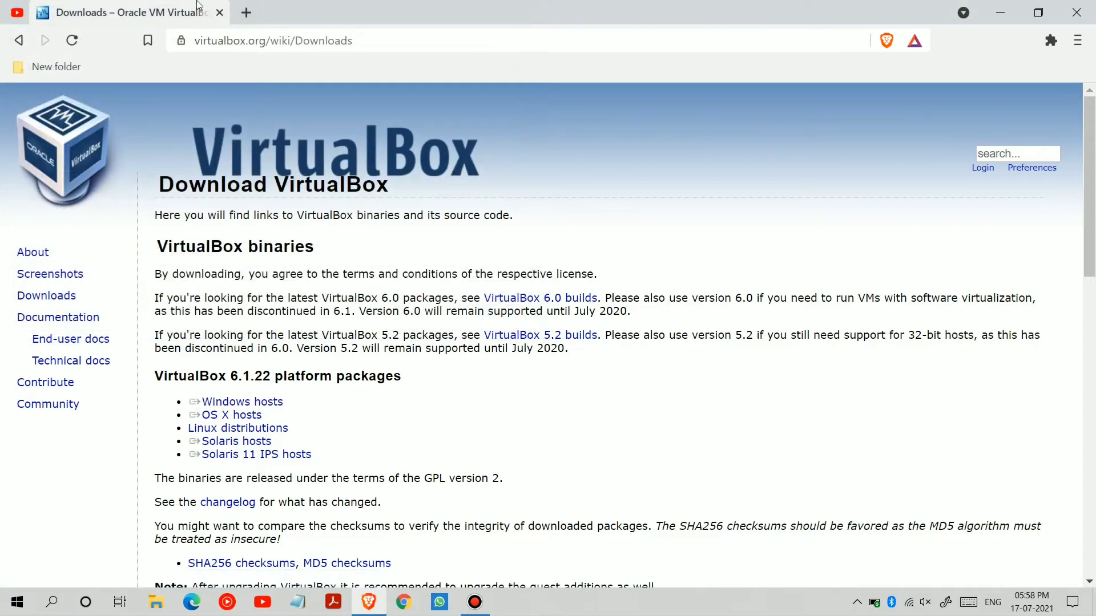
pyautogui.click(219, 12)
pyautogui.click(1093, 6)
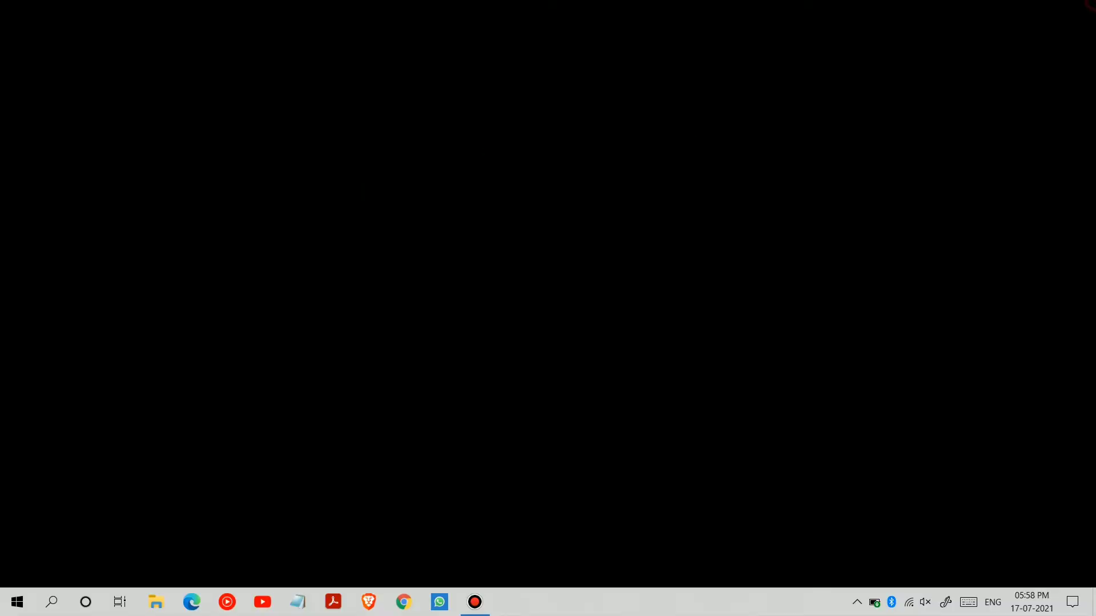
pyautogui.rightClick(627, 195)
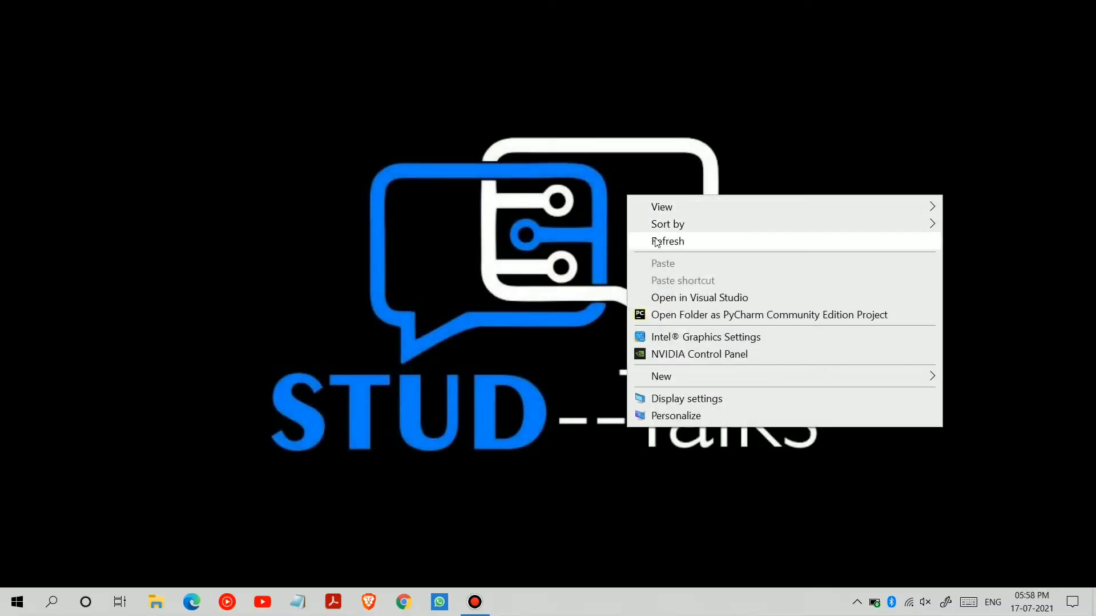
pyautogui.click(655, 237)
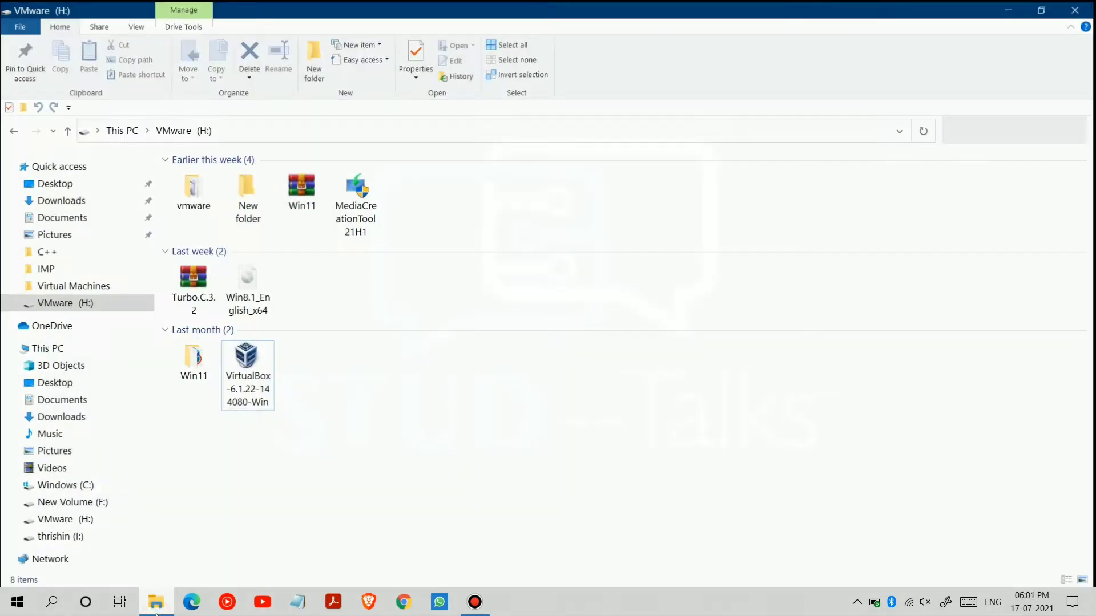
# Run the VirtualBox-6.1.22-144080-Win installer as administrator and proceed past the setup wizard's welcome page
pyautogui.rightClick(248, 403)
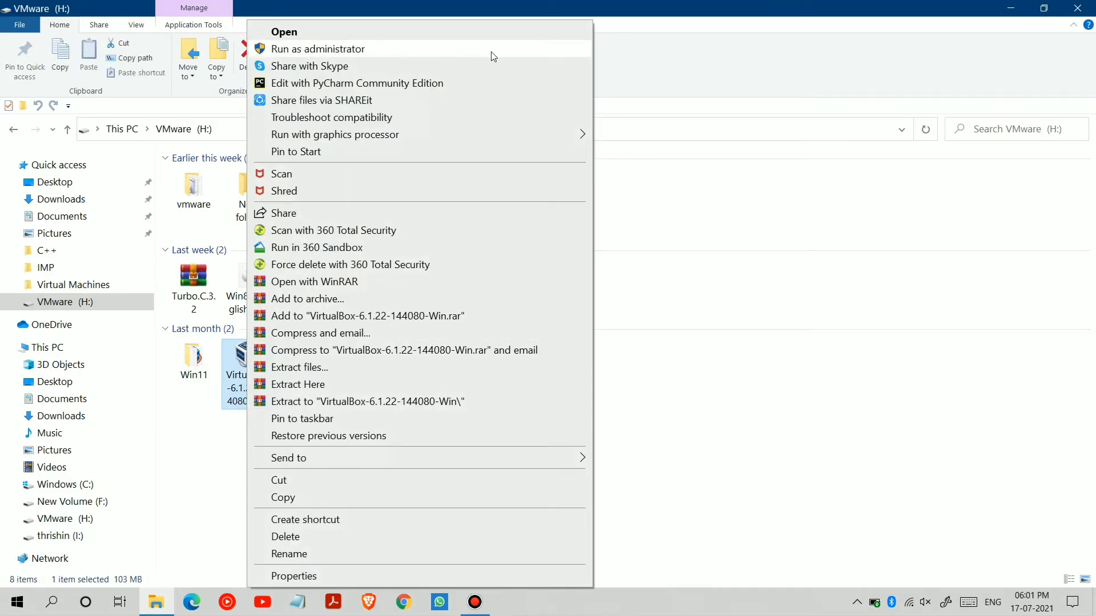
pyautogui.click(362, 48)
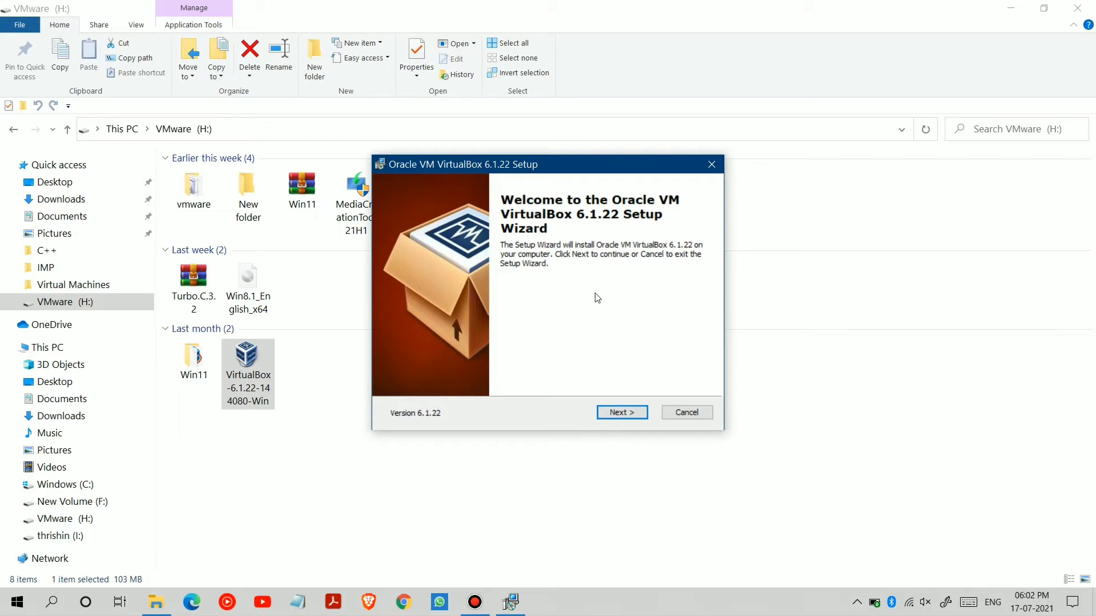
pyautogui.click(622, 411)
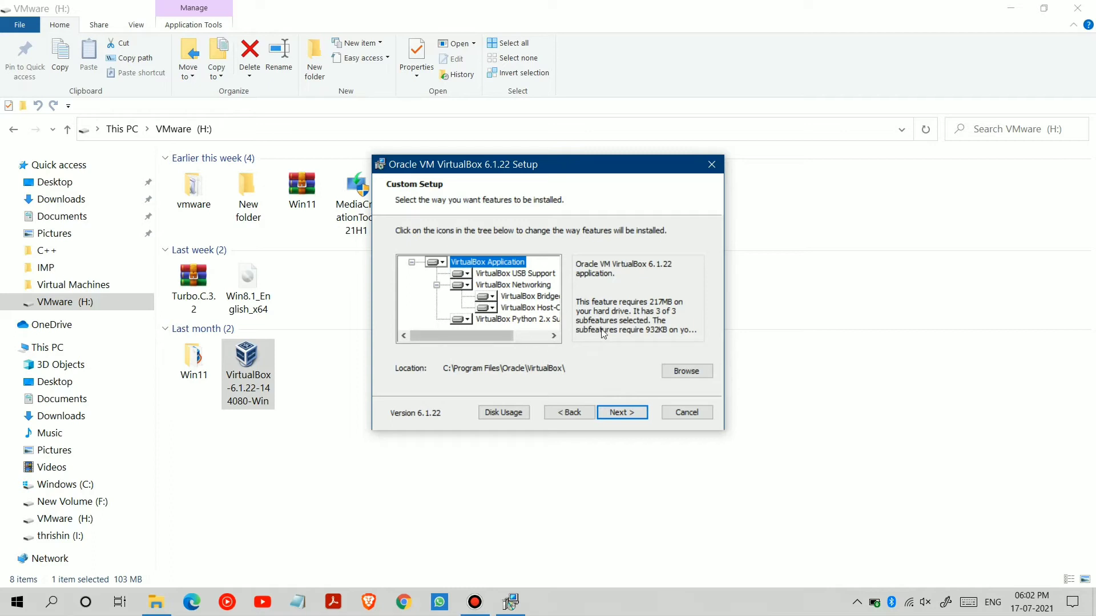
# Keep the default features, location and shortcut options, accept the network interface reset, and start the VirtualBox installation
pyautogui.click(616, 418)
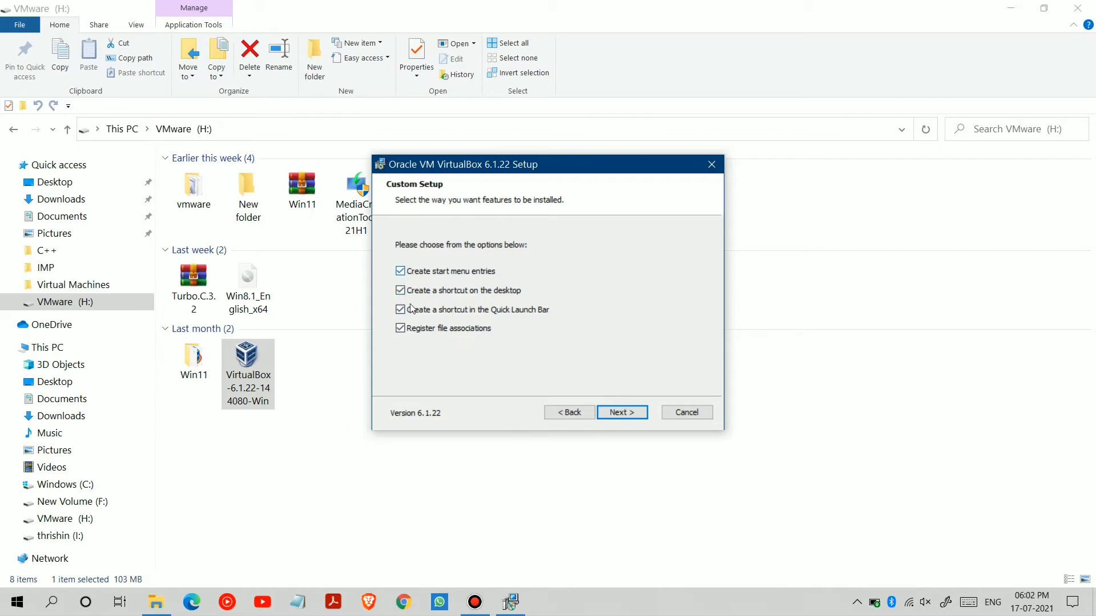
pyautogui.click(624, 412)
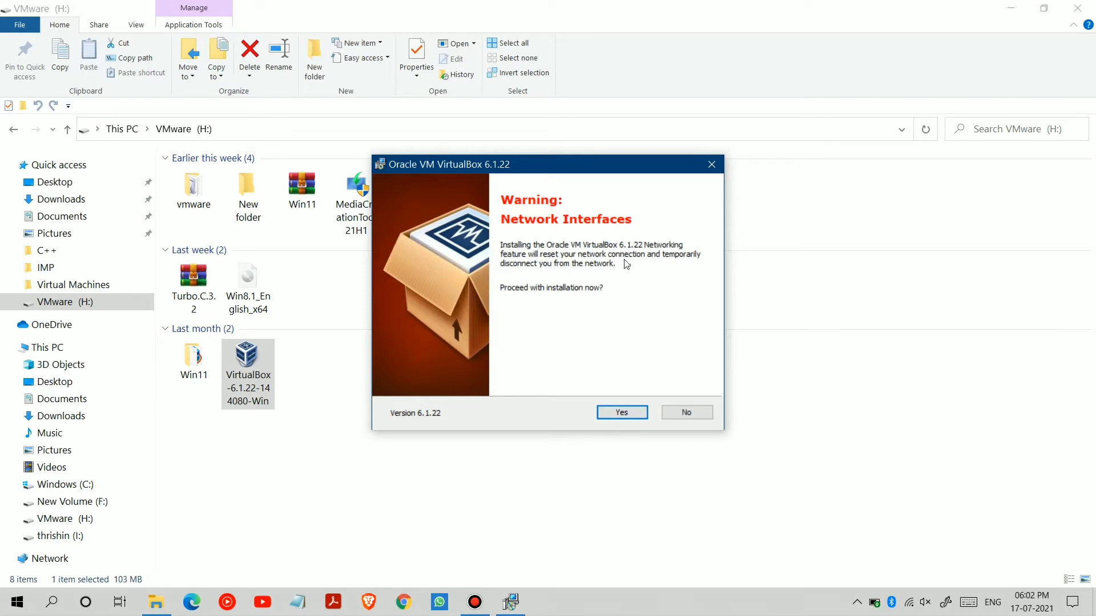
pyautogui.click(638, 414)
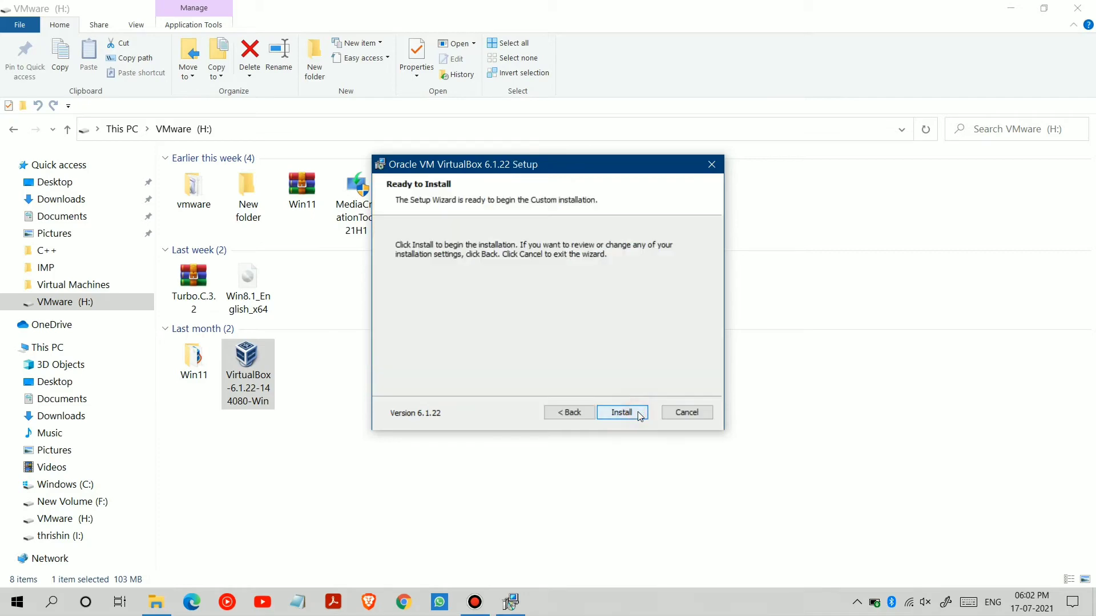
pyautogui.click(639, 414)
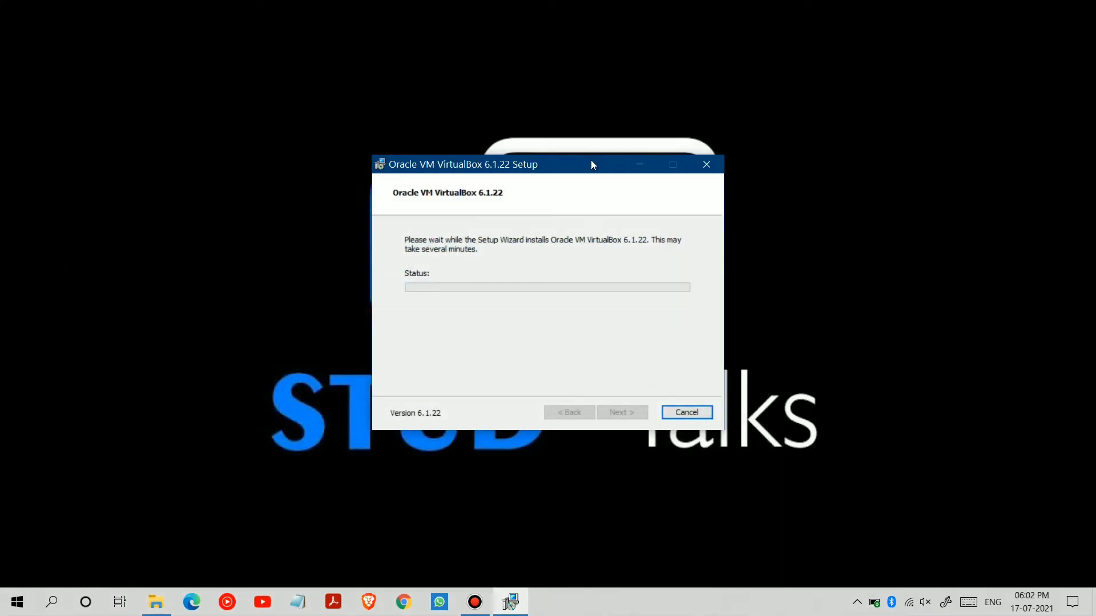
# Finish the setup wizard with Oracle VM VirtualBox 6.1.22 set to start after installation
pyautogui.moveTo(594, 163); pyautogui.dragTo(606, 94)
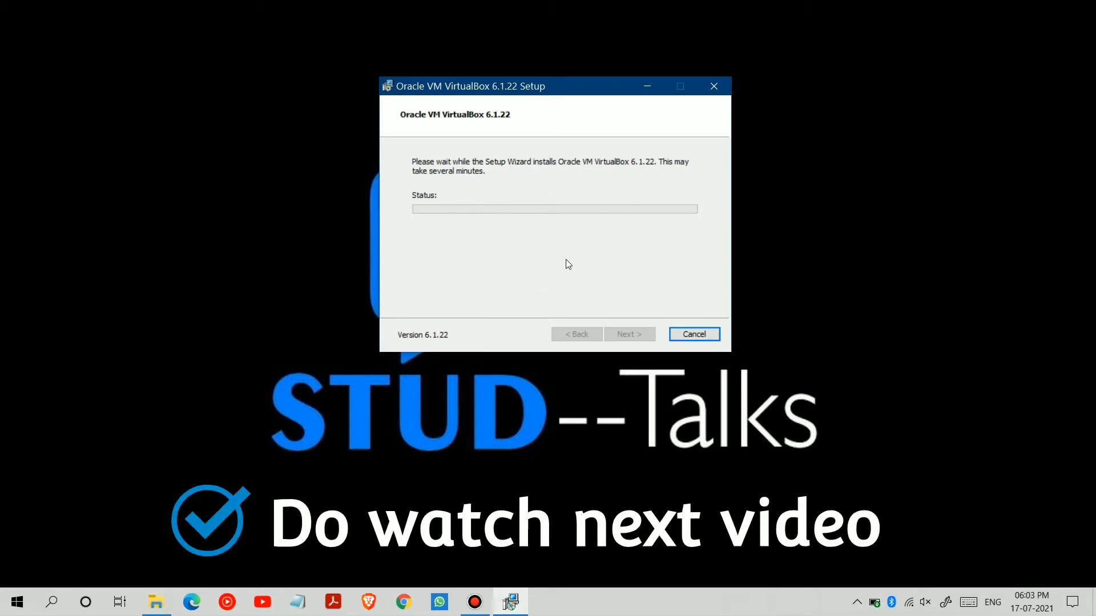
pyautogui.click(499, 255)
pyautogui.click(511, 219)
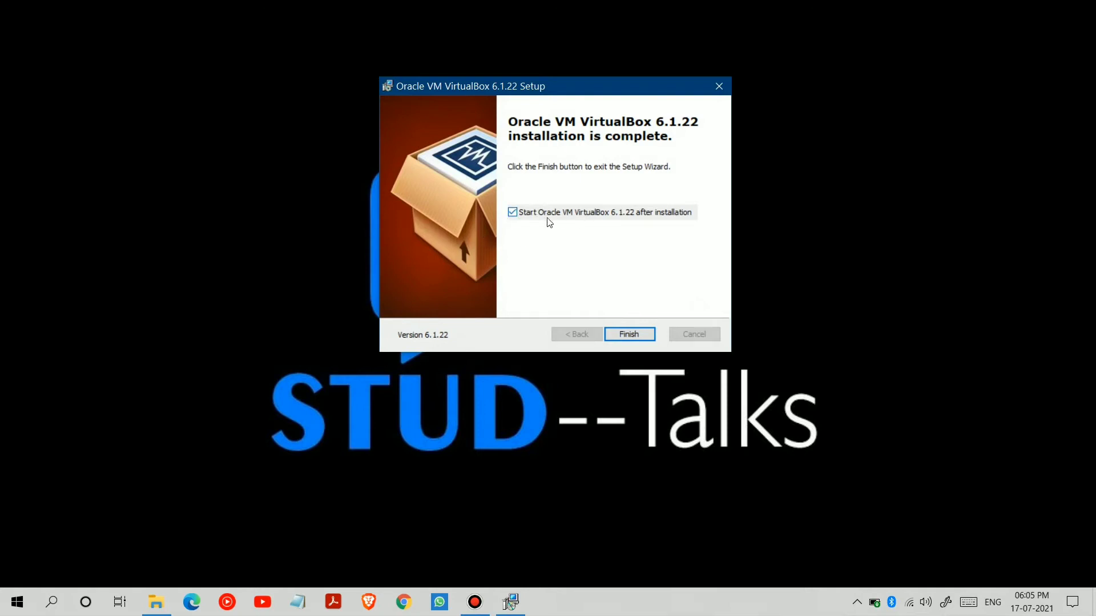
pyautogui.click(629, 336)
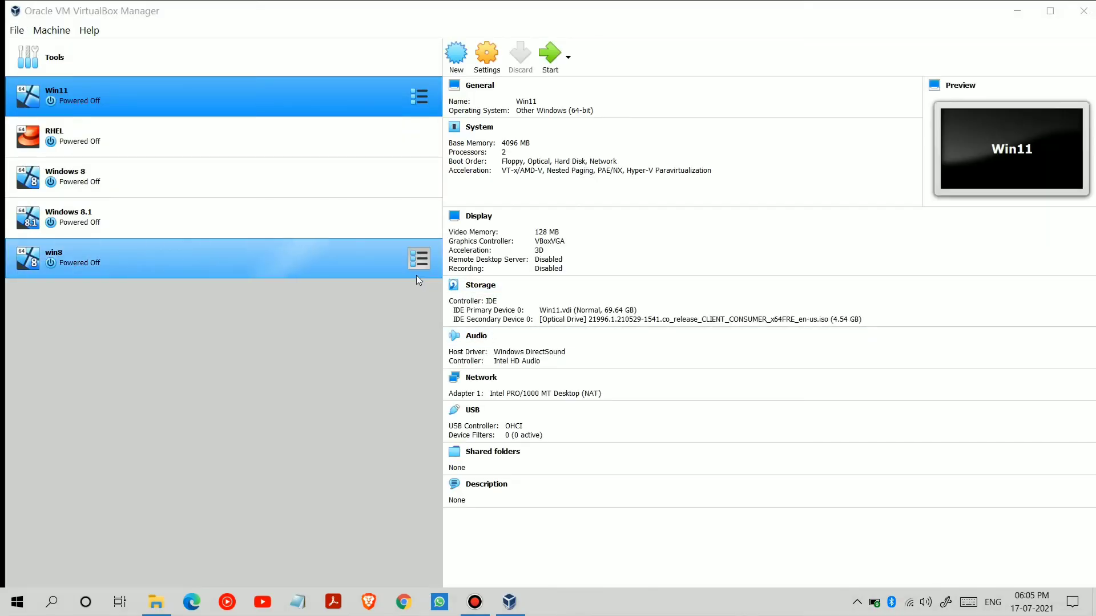
# Examine the configuration of each existing virtual machine and the name and operating system options for creating a new one
pyautogui.click(214, 354)
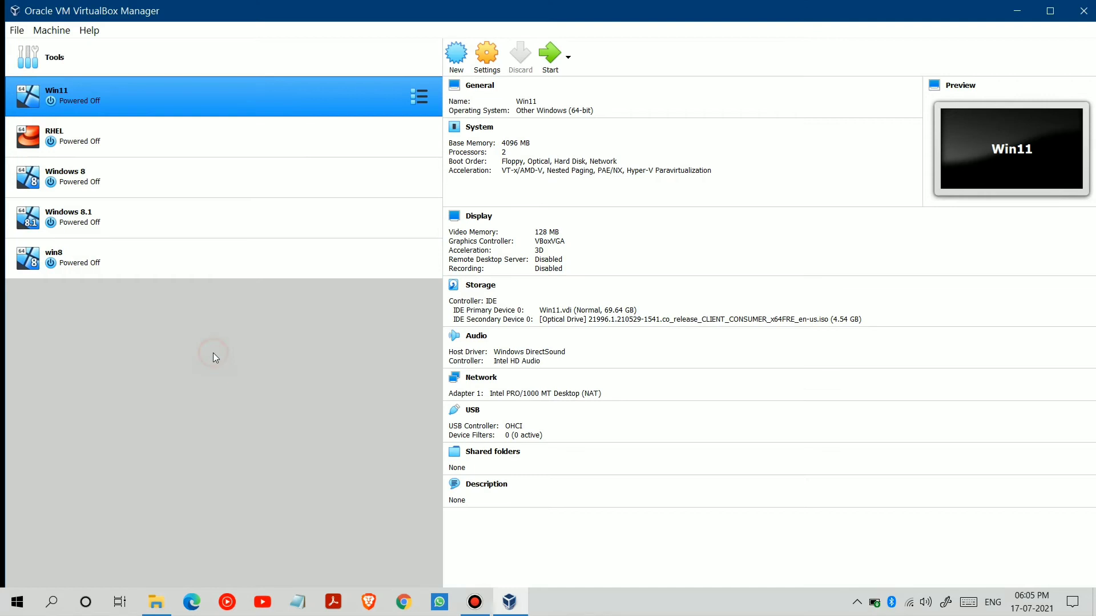
pyautogui.click(231, 266)
pyautogui.click(203, 213)
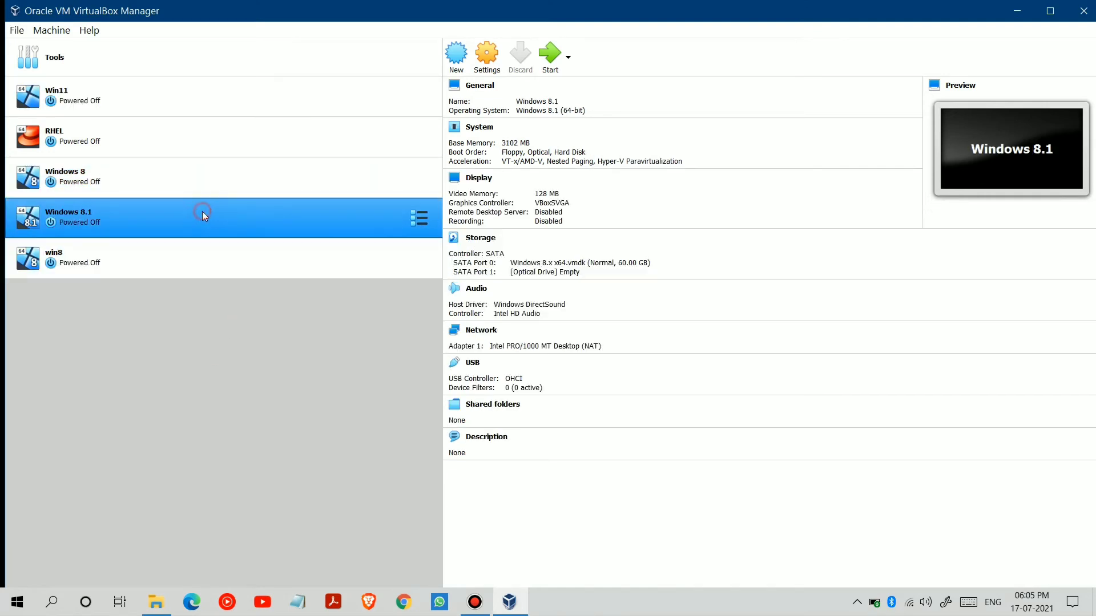
pyautogui.click(191, 165)
pyautogui.click(189, 151)
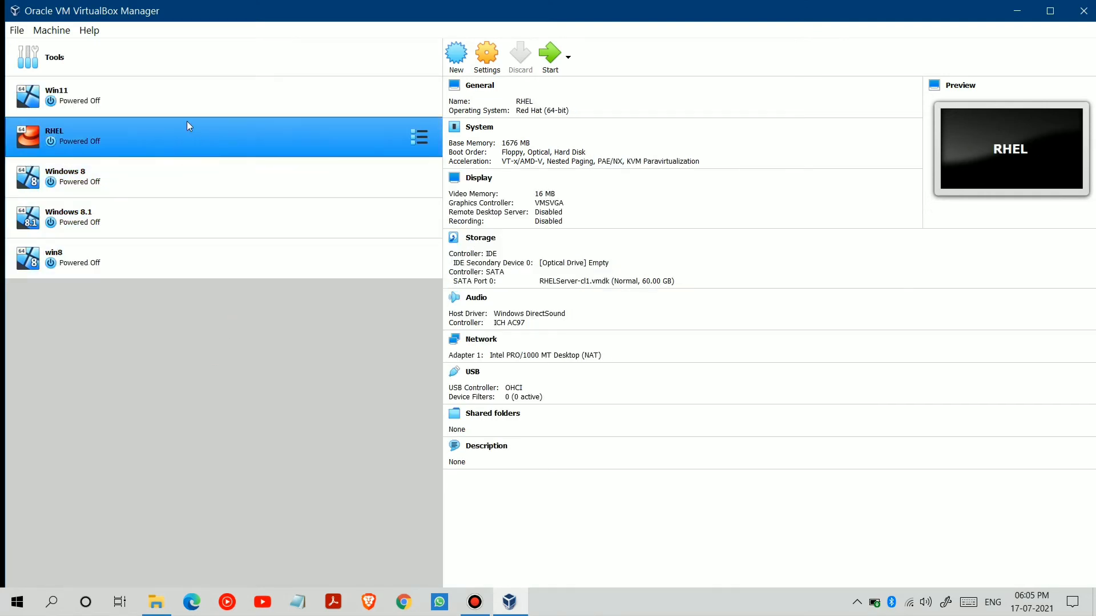
pyautogui.click(183, 104)
pyautogui.click(173, 51)
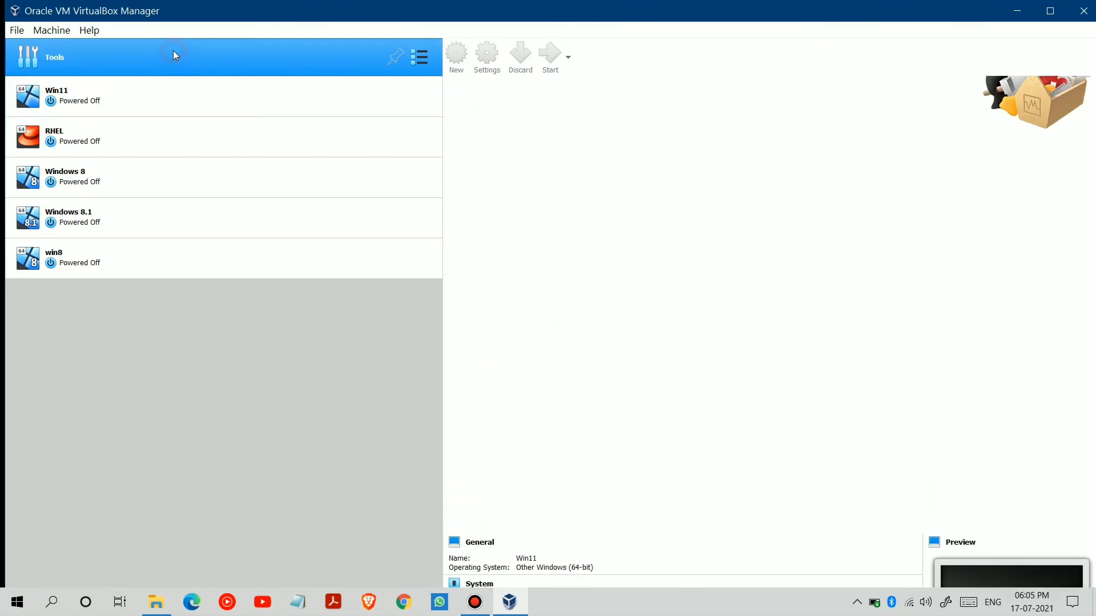
pyautogui.click(173, 101)
pyautogui.click(174, 117)
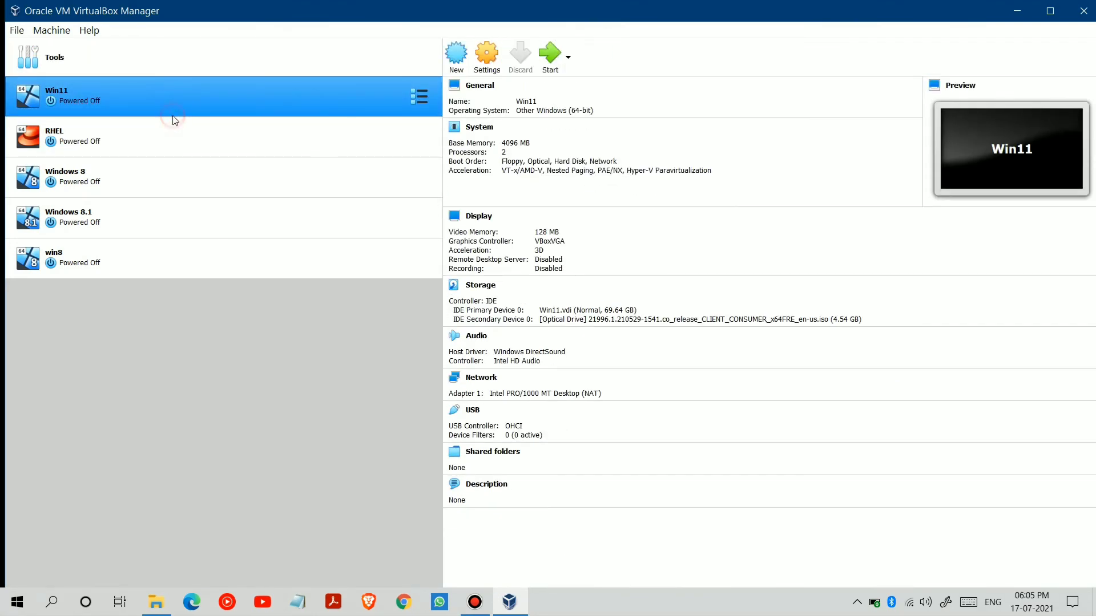
pyautogui.click(172, 161)
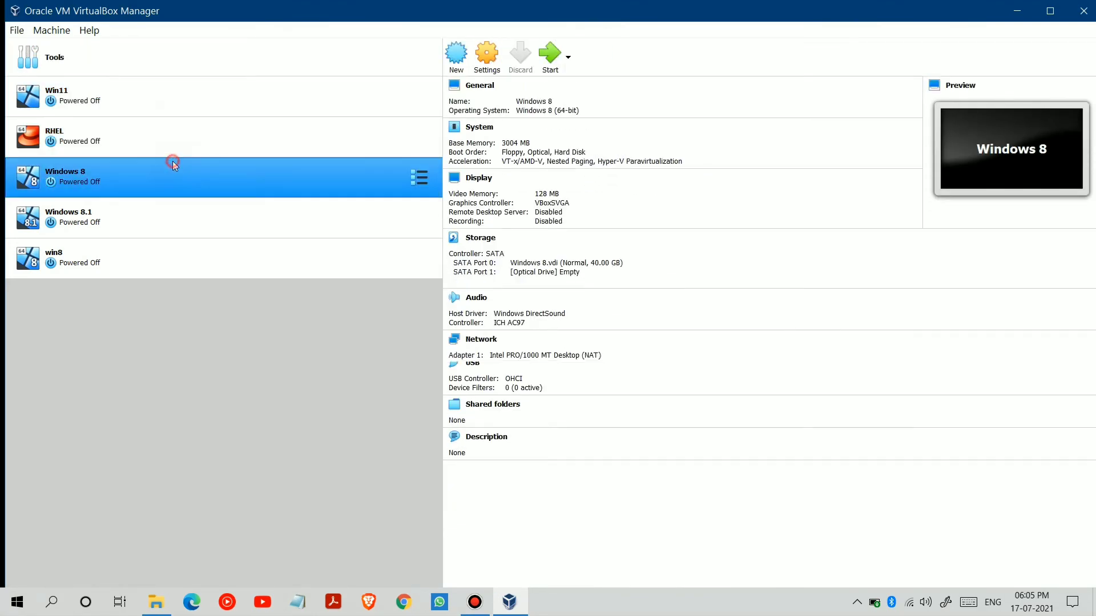
pyautogui.click(174, 225)
pyautogui.click(176, 252)
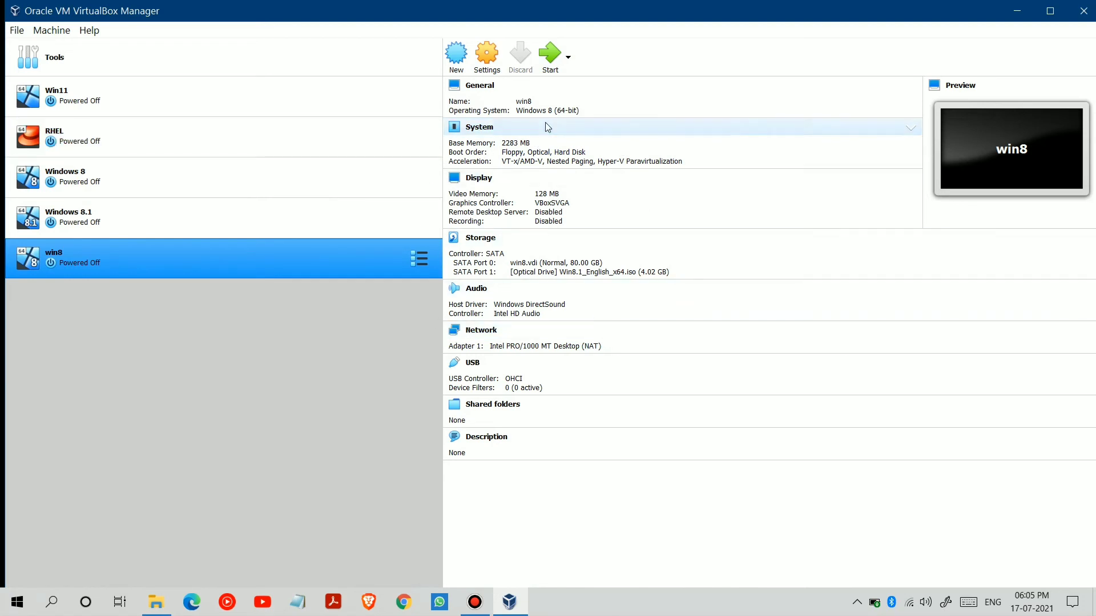
pyautogui.click(456, 67)
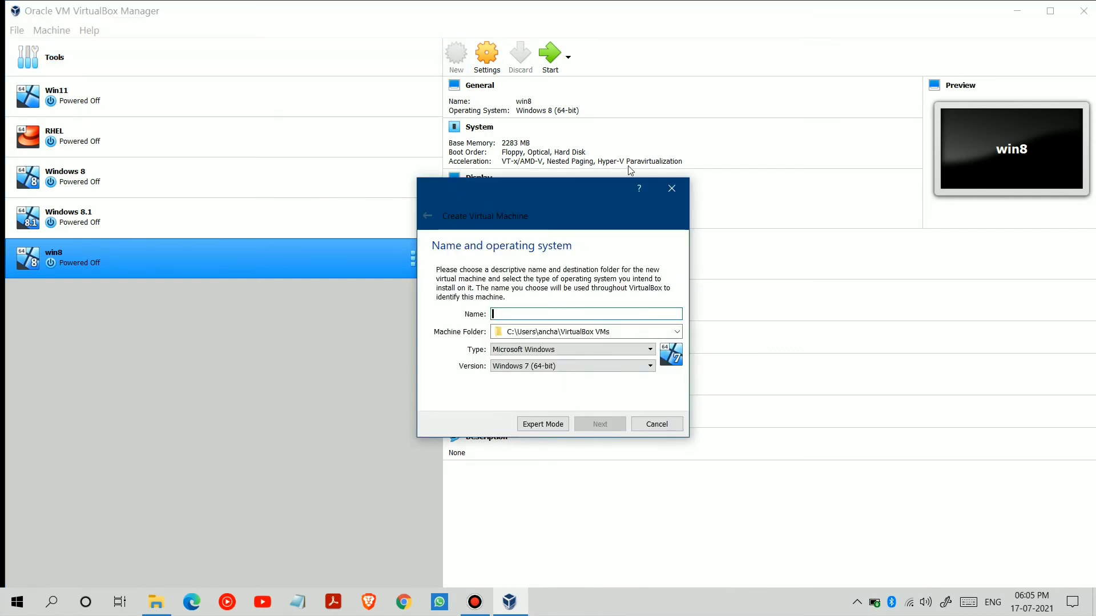
pyautogui.click(671, 188)
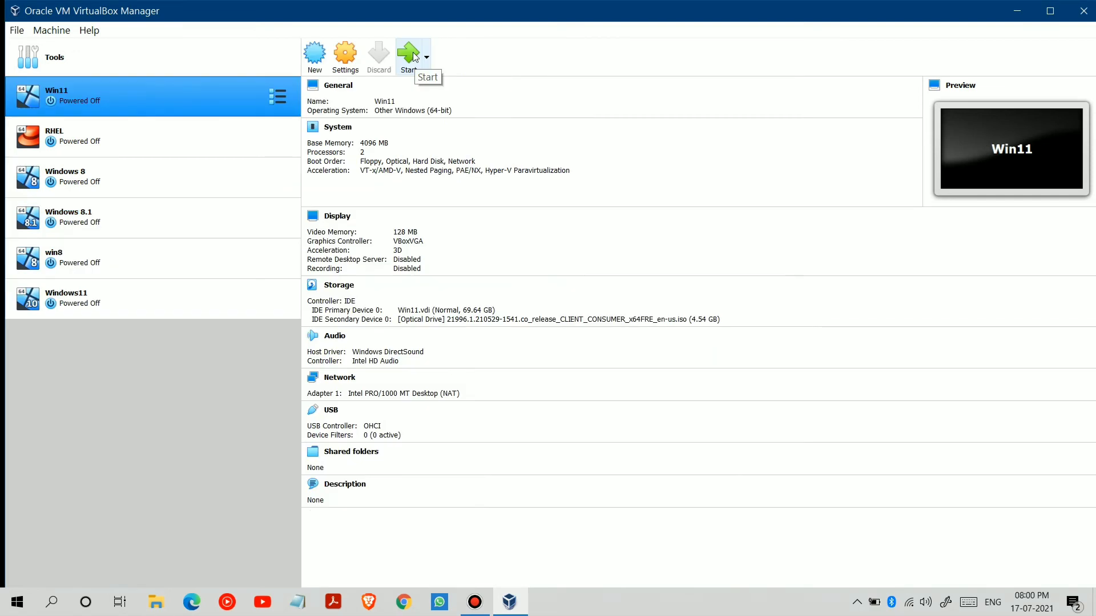
# Start the Win11 virtual machine and dismiss the auto capture keyboard notice
pyautogui.click(408, 54)
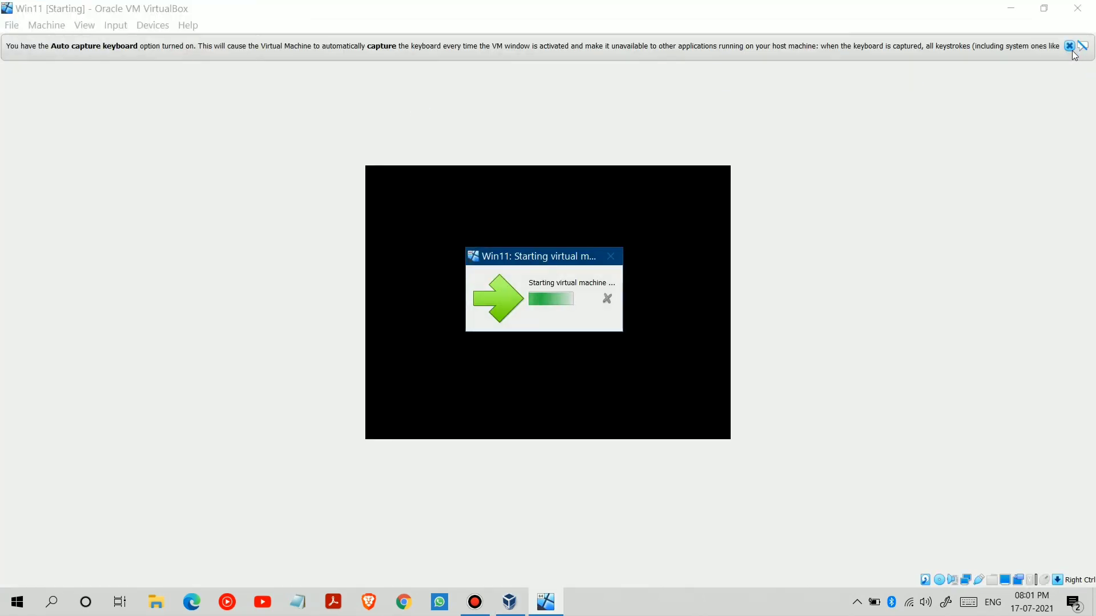
pyautogui.click(1069, 46)
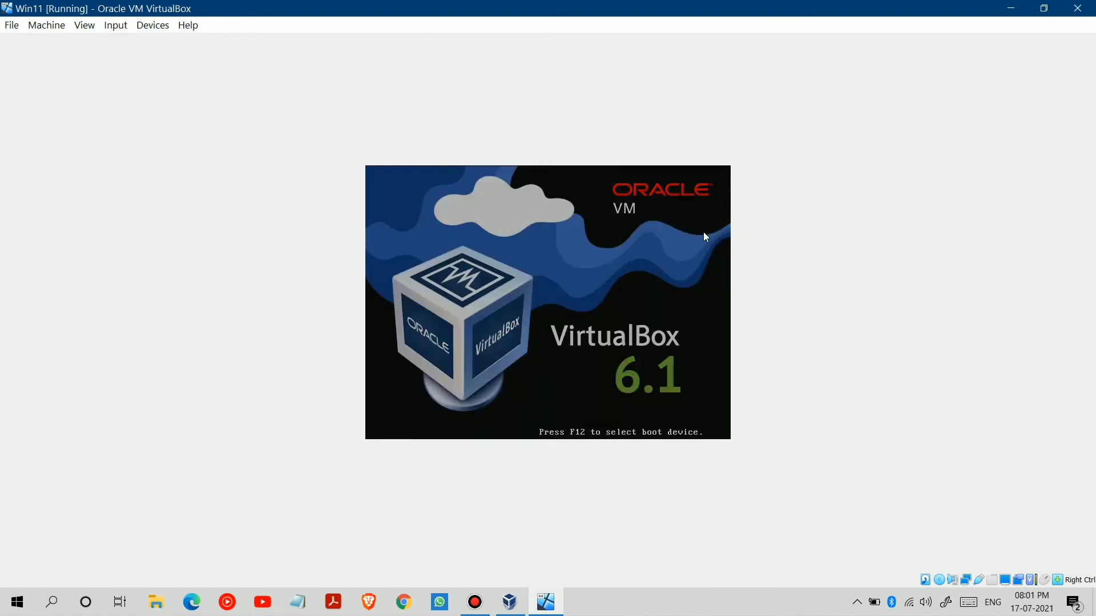
# Open the view options of the running Win11 virtual machine
pyautogui.click(98, 30)
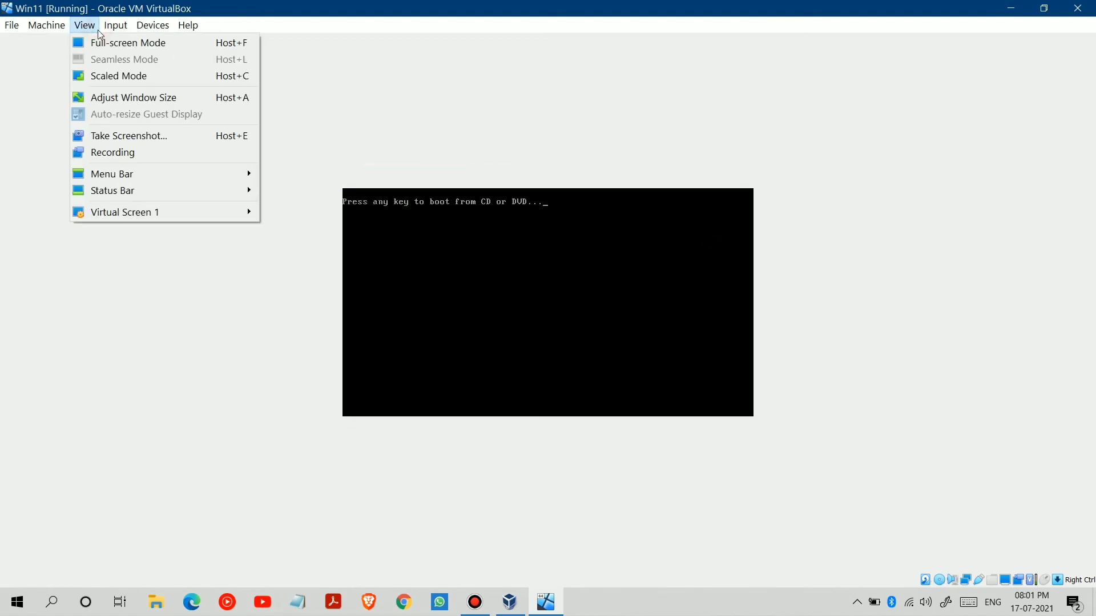